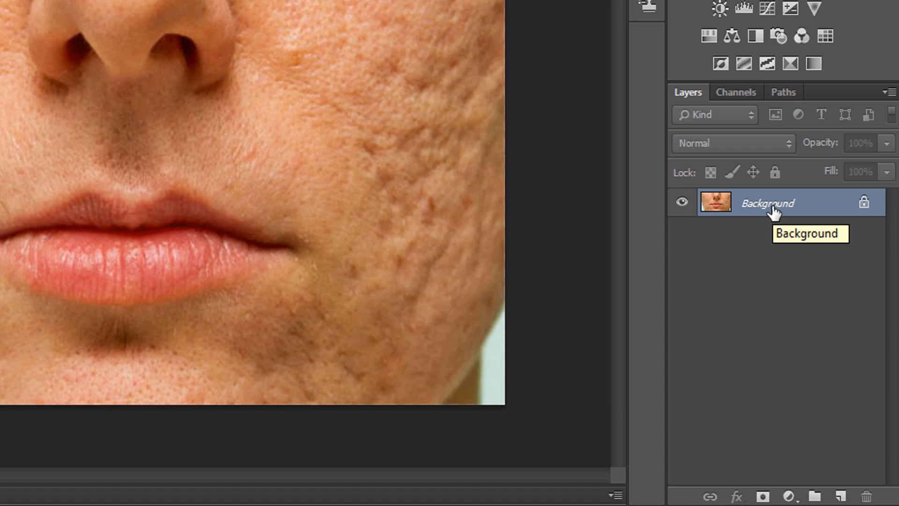
# Duplicate the Background layer and invert the colours of the copy
pyautogui.hotkey('ctrl', 'j')
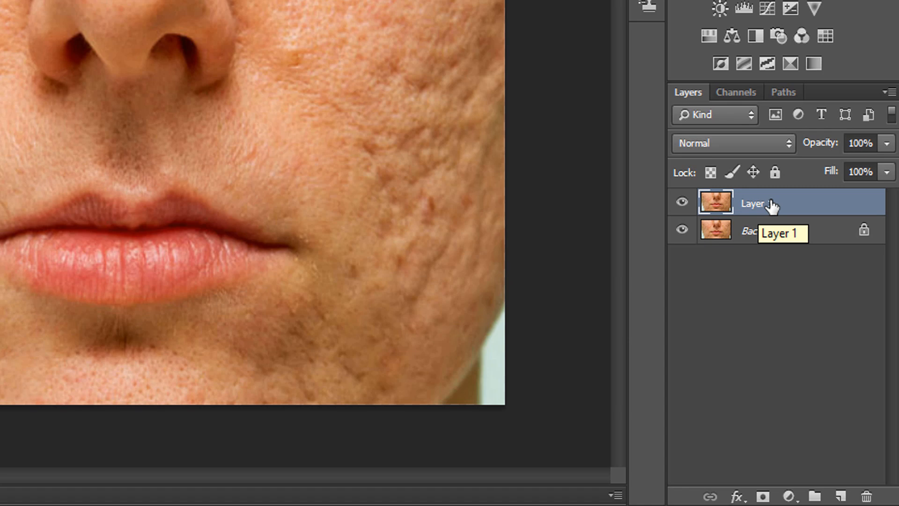
pyautogui.hotkey('ctrl', 'i')
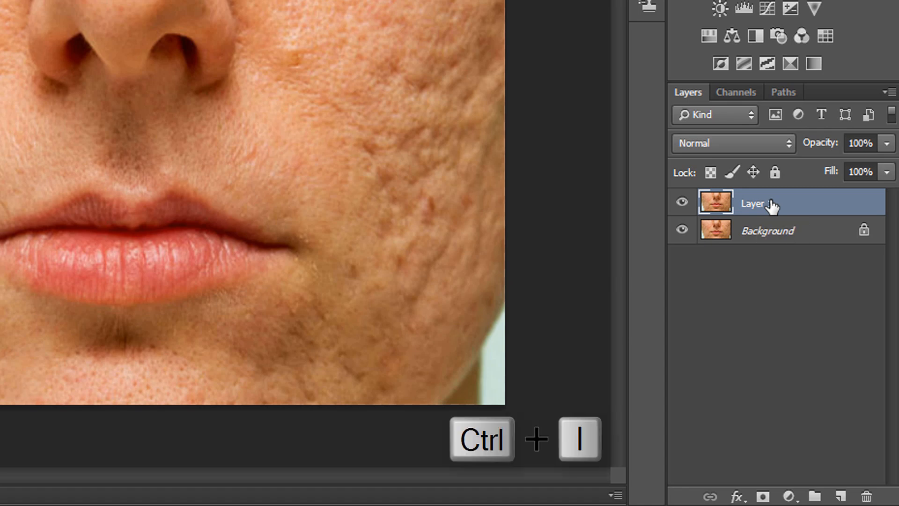
pyautogui.hotkey('ctrl', 'i')
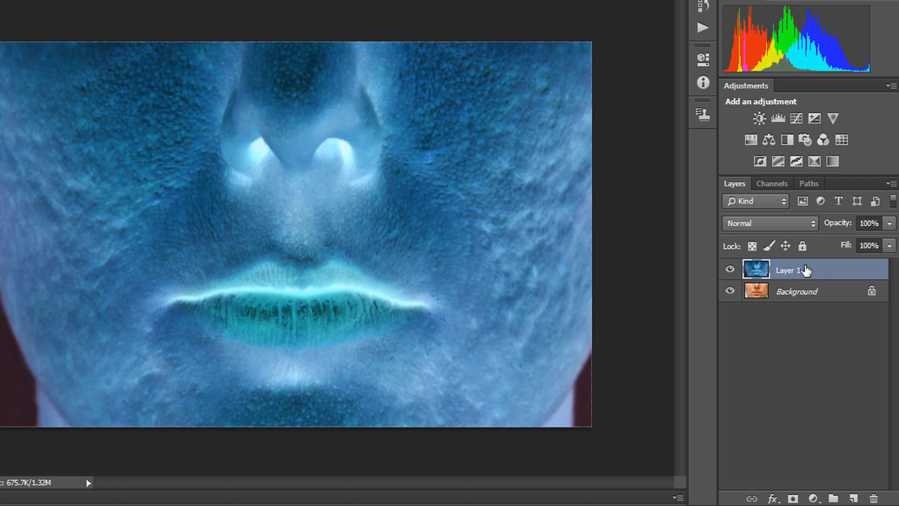
# Set the inverted layer's blend mode to Vivid Light
pyautogui.click(807, 226)
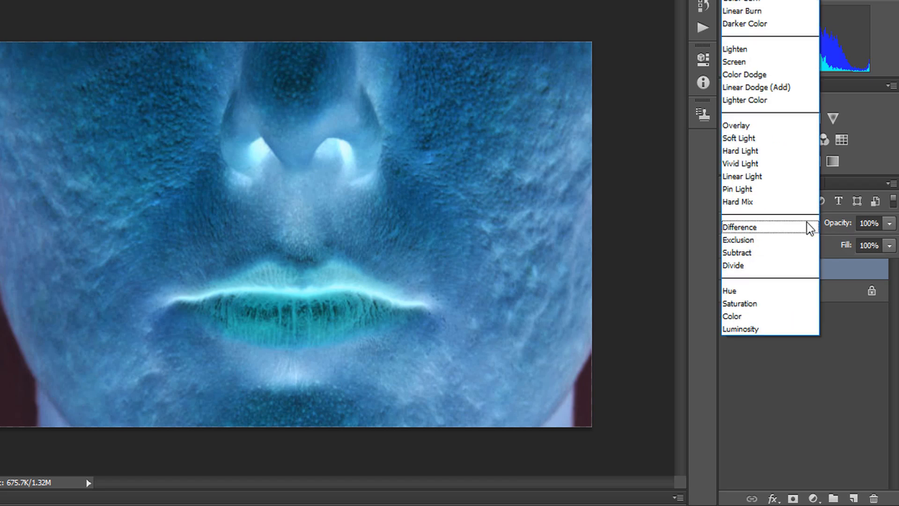
pyautogui.click(762, 165)
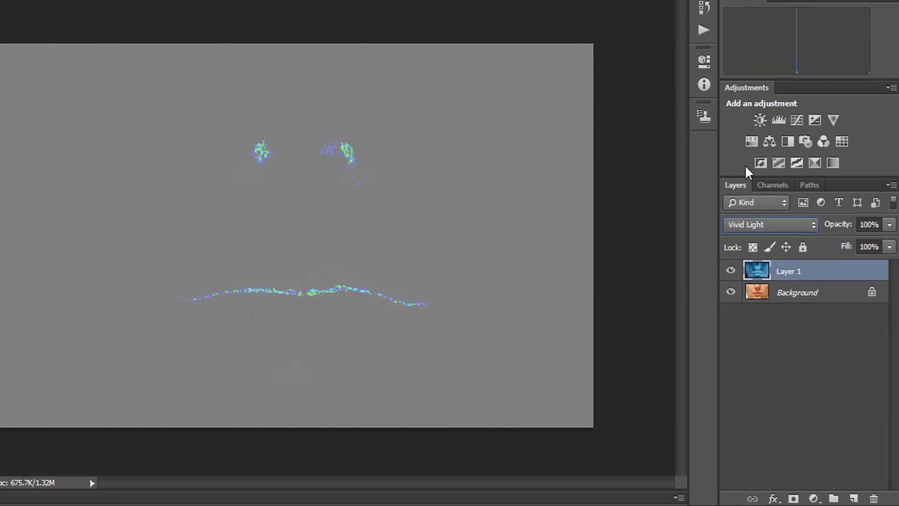
# Apply a High Pass filter with a radius of 29.1 pixels to the inverted layer
pyautogui.click(210, 9)
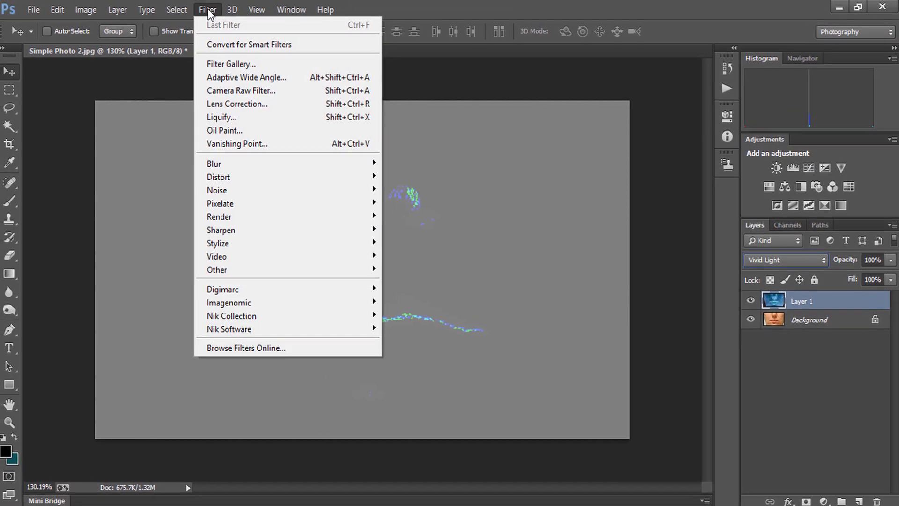
pyautogui.moveTo(177, 327)
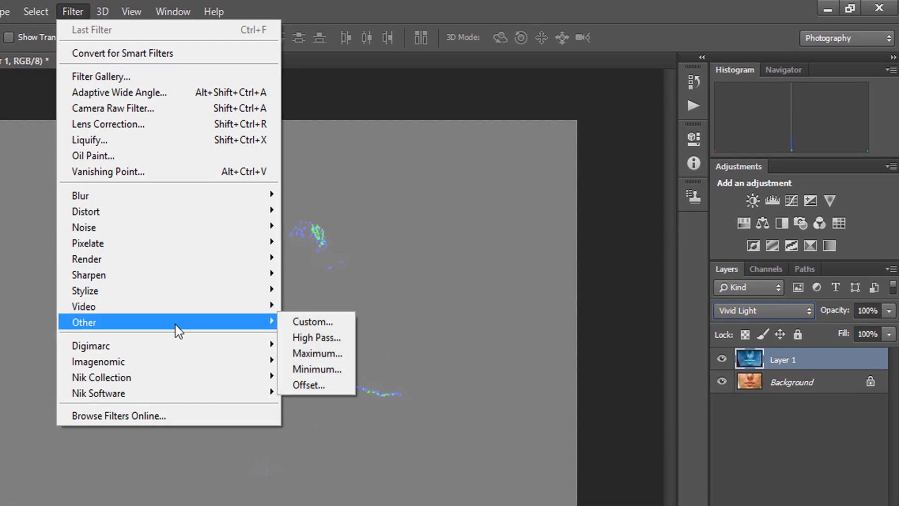
pyautogui.click(335, 338)
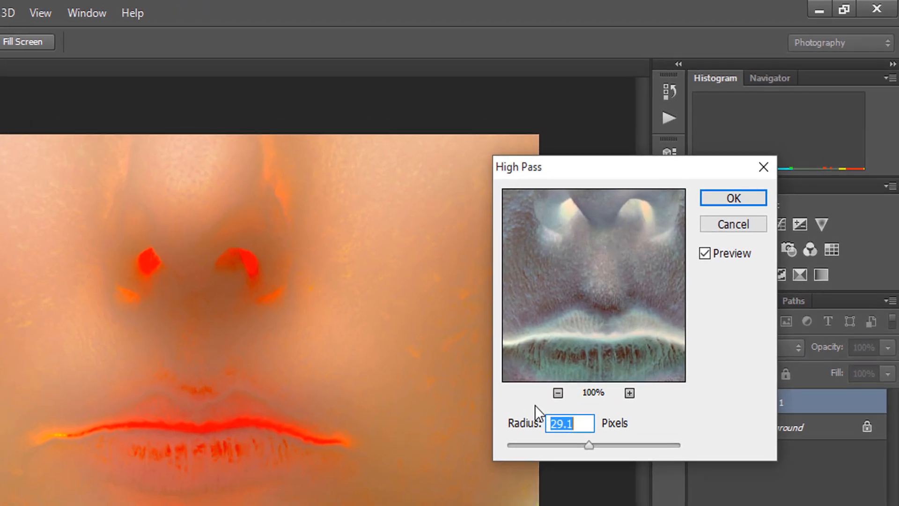
pyautogui.moveTo(577, 165)
pyautogui.mouseDown()
pyautogui.moveTo(515, 178)
pyautogui.moveTo(567, 170)
pyautogui.mouseUp()
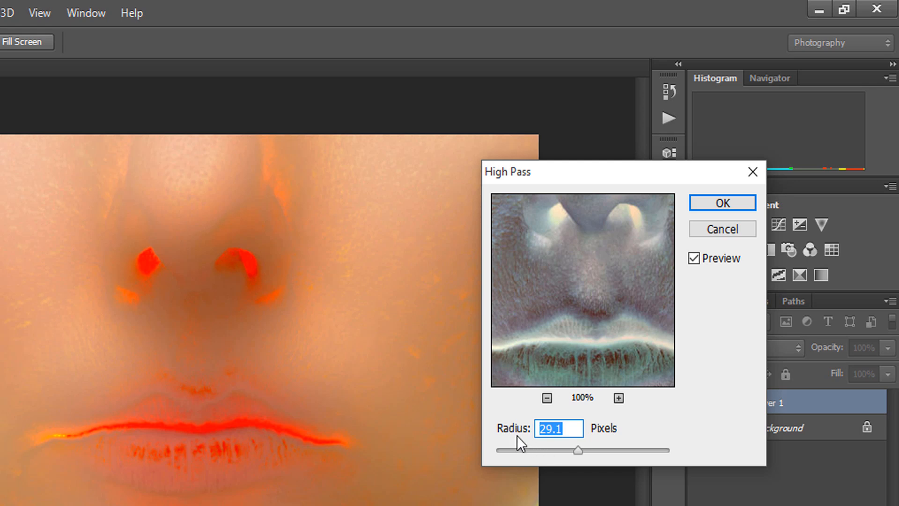
pyautogui.moveTo(552, 451); pyautogui.dragTo(567, 450)
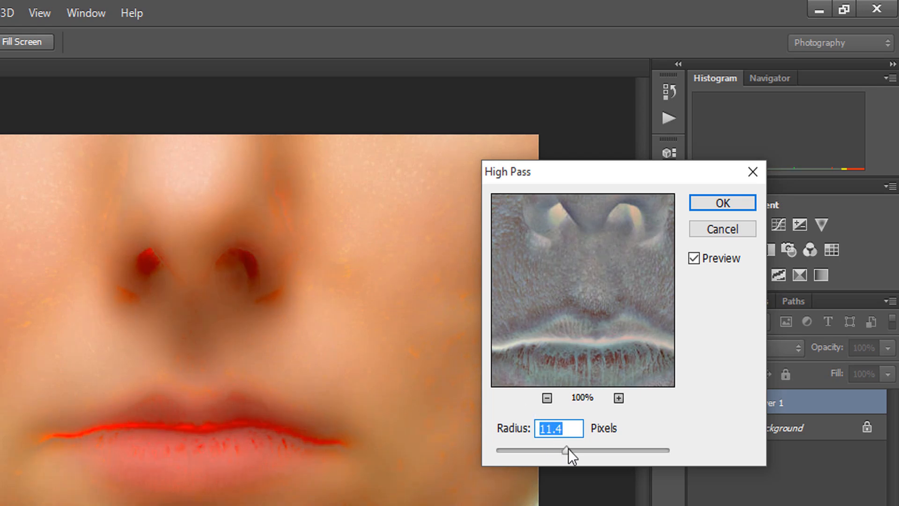
pyautogui.moveTo(568, 449); pyautogui.dragTo(578, 450)
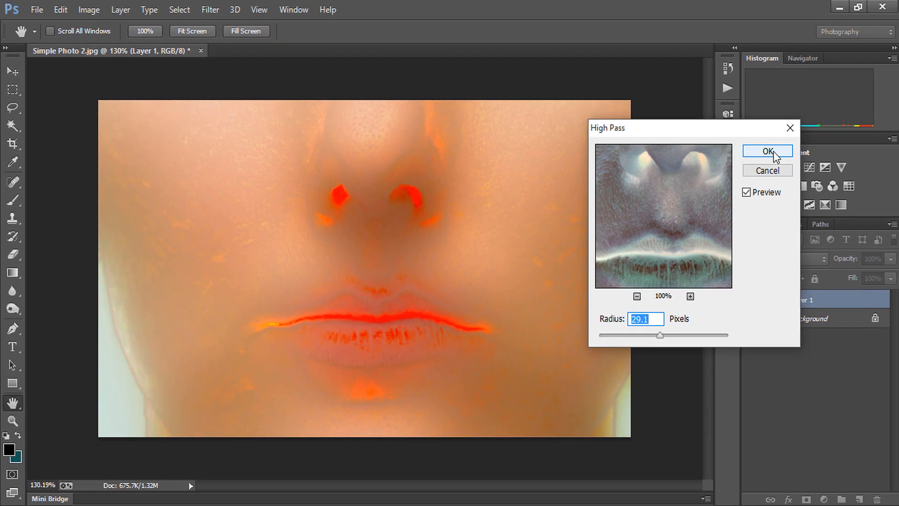
pyautogui.click(768, 152)
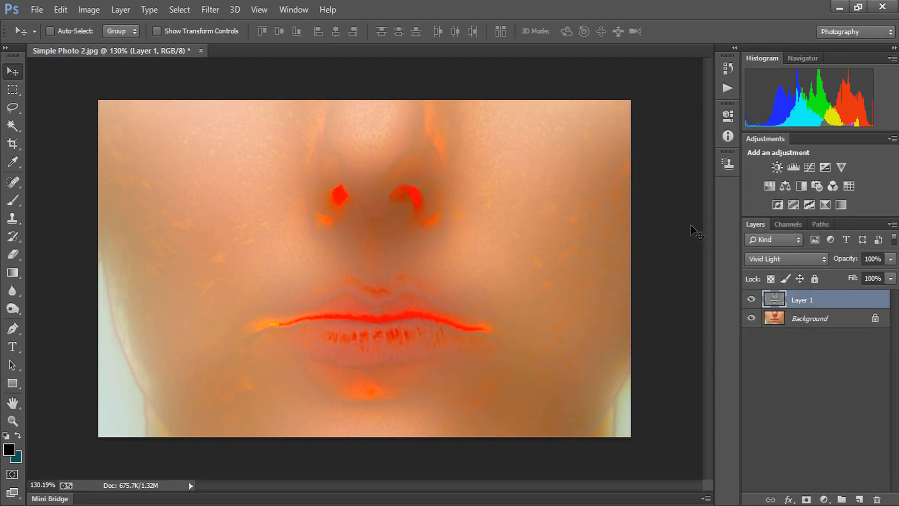
# Apply a Gaussian Blur with a small radius to the high-pass layer
pyautogui.click(210, 10)
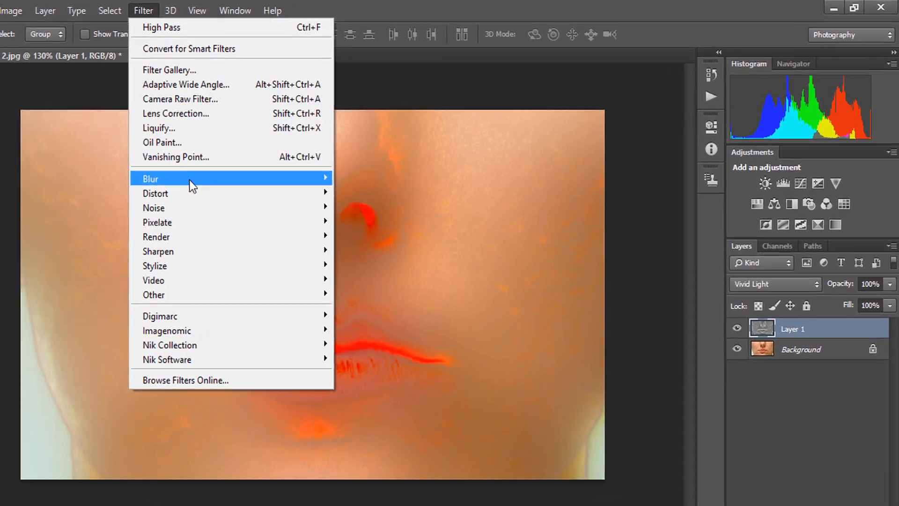
pyautogui.moveTo(274, 164)
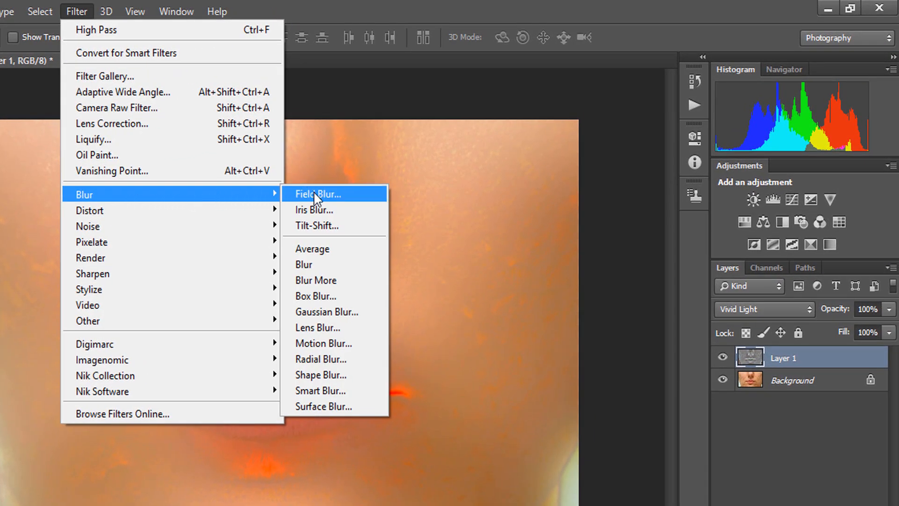
pyautogui.click(352, 312)
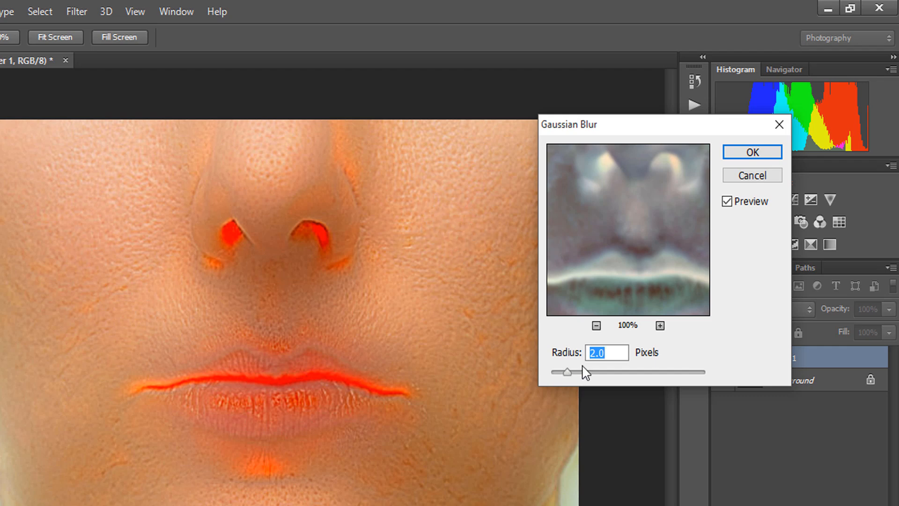
pyautogui.moveTo(568, 375); pyautogui.dragTo(563, 374)
pyautogui.click(752, 152)
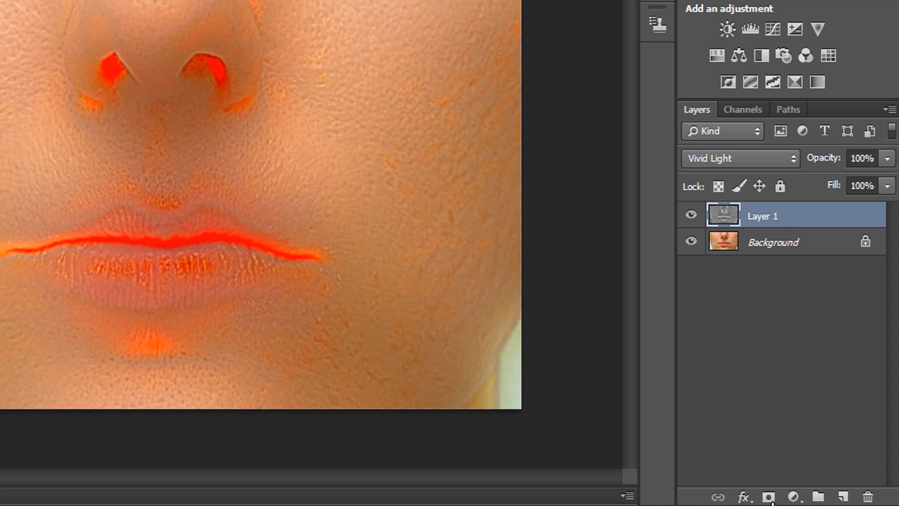
# Add a layer mask to the high-pass layer and invert the mask to black
pyautogui.click(769, 498)
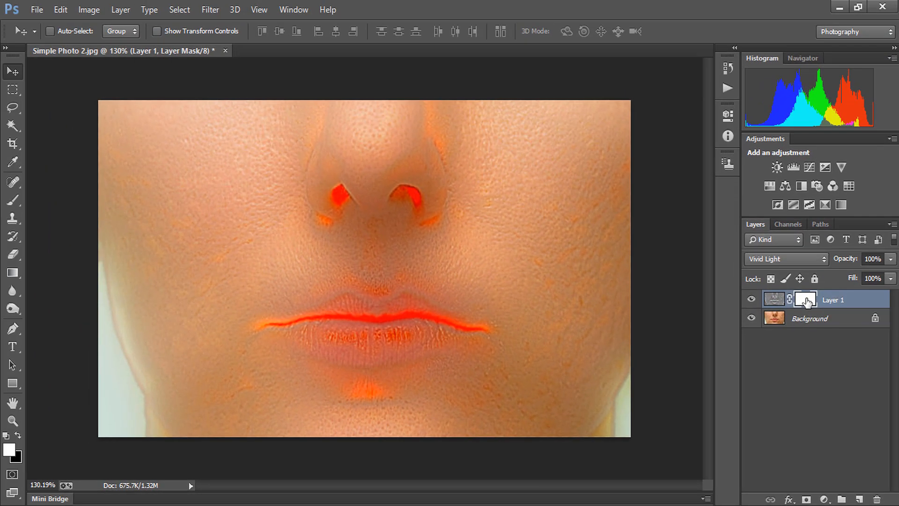
pyautogui.hotkey('ctrl', 'i')
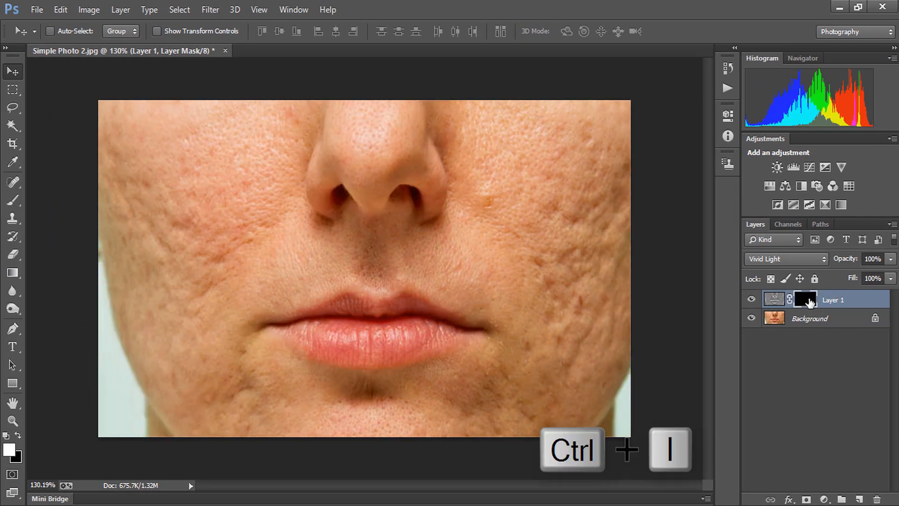
# Paint white on the mask with a 45 px brush over the cheeks, chin and skin around the mouth, avoiding the nose and lips
pyautogui.click(13, 201)
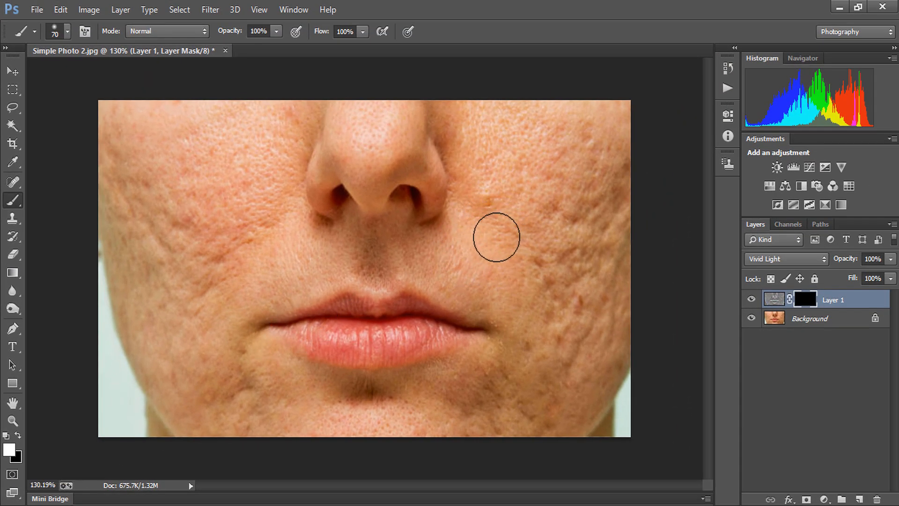
pyautogui.press('[')
pyautogui.press('[')
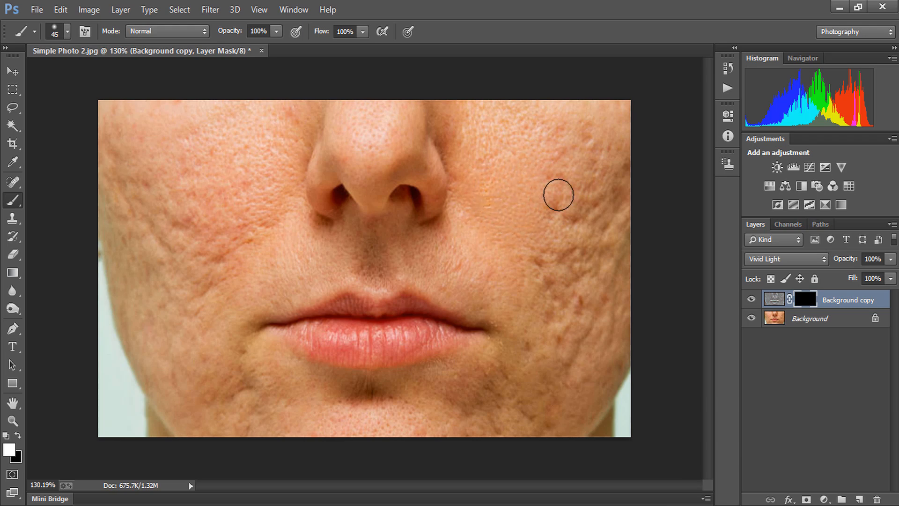
pyautogui.moveTo(520, 140)
pyautogui.mouseDown()
pyautogui.moveTo(577, 143)
pyautogui.moveTo(583, 211)
pyautogui.moveTo(569, 256)
pyautogui.moveTo(559, 241)
pyautogui.moveTo(552, 270)
pyautogui.moveTo(580, 277)
pyautogui.moveTo(555, 349)
pyautogui.moveTo(573, 300)
pyautogui.mouseUp()
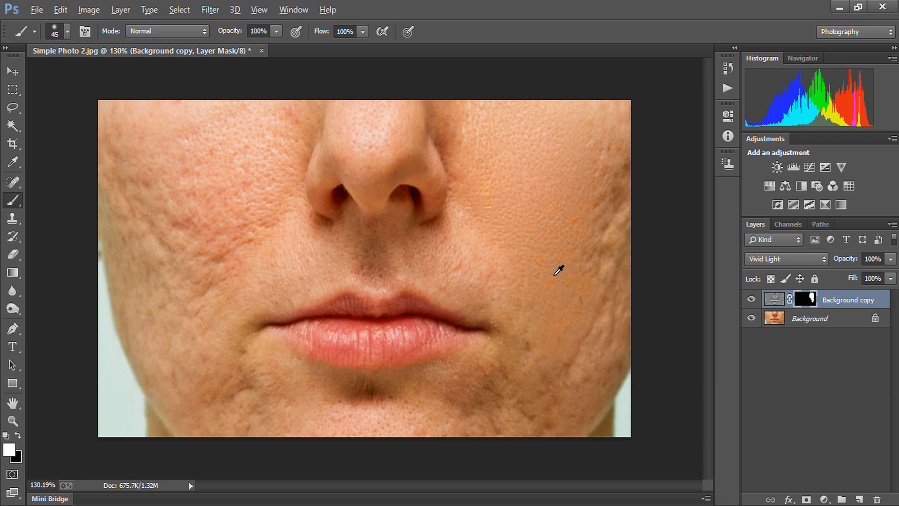
pyautogui.scroll(-1, 560, 262)
pyautogui.moveTo(562, 139)
pyautogui.mouseDown()
pyautogui.moveTo(582, 246)
pyautogui.moveTo(581, 240)
pyautogui.moveTo(570, 310)
pyautogui.moveTo(548, 276)
pyautogui.moveTo(574, 299)
pyautogui.moveTo(546, 386)
pyautogui.moveTo(593, 301)
pyautogui.moveTo(592, 331)
pyautogui.moveTo(583, 362)
pyautogui.moveTo(541, 414)
pyautogui.moveTo(559, 387)
pyautogui.moveTo(572, 291)
pyautogui.moveTo(537, 302)
pyautogui.moveTo(494, 381)
pyautogui.moveTo(462, 380)
pyautogui.moveTo(450, 392)
pyautogui.moveTo(537, 388)
pyautogui.moveTo(433, 422)
pyautogui.moveTo(281, 412)
pyautogui.moveTo(254, 348)
pyautogui.moveTo(217, 403)
pyautogui.moveTo(240, 218)
pyautogui.moveTo(248, 245)
pyautogui.moveTo(212, 166)
pyautogui.moveTo(257, 192)
pyautogui.moveTo(231, 124)
pyautogui.moveTo(162, 131)
pyautogui.moveTo(154, 206)
pyautogui.moveTo(166, 167)
pyautogui.moveTo(218, 157)
pyautogui.moveTo(140, 218)
pyautogui.moveTo(208, 278)
pyautogui.moveTo(150, 292)
pyautogui.moveTo(168, 348)
pyautogui.moveTo(161, 324)
pyautogui.moveTo(182, 350)
pyautogui.moveTo(180, 377)
pyautogui.moveTo(249, 376)
pyautogui.moveTo(269, 267)
pyautogui.moveTo(277, 323)
pyautogui.moveTo(347, 252)
pyautogui.moveTo(297, 292)
pyautogui.moveTo(233, 269)
pyautogui.moveTo(455, 265)
pyautogui.moveTo(476, 181)
pyautogui.moveTo(441, 130)
pyautogui.mouseUp()
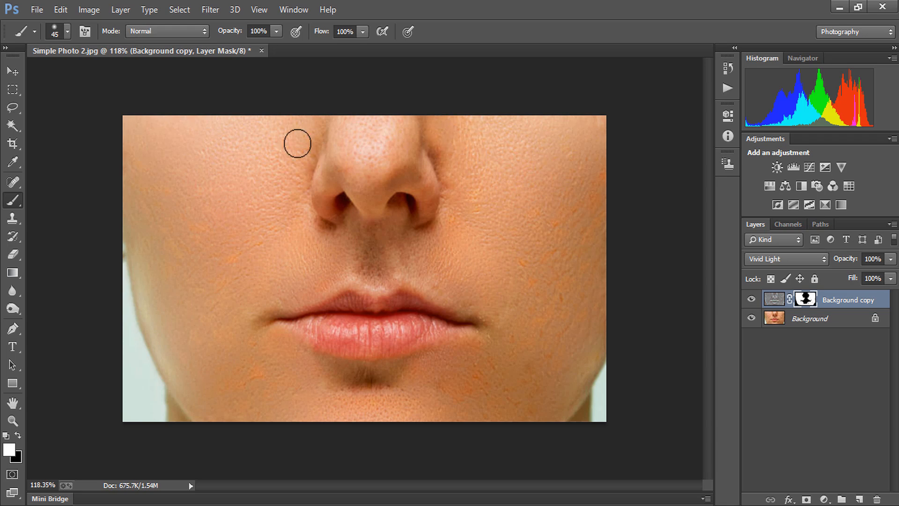
# Reduce the brush size to 30 px
pyautogui.press('[')
pyautogui.press('[')
pyautogui.press('[')
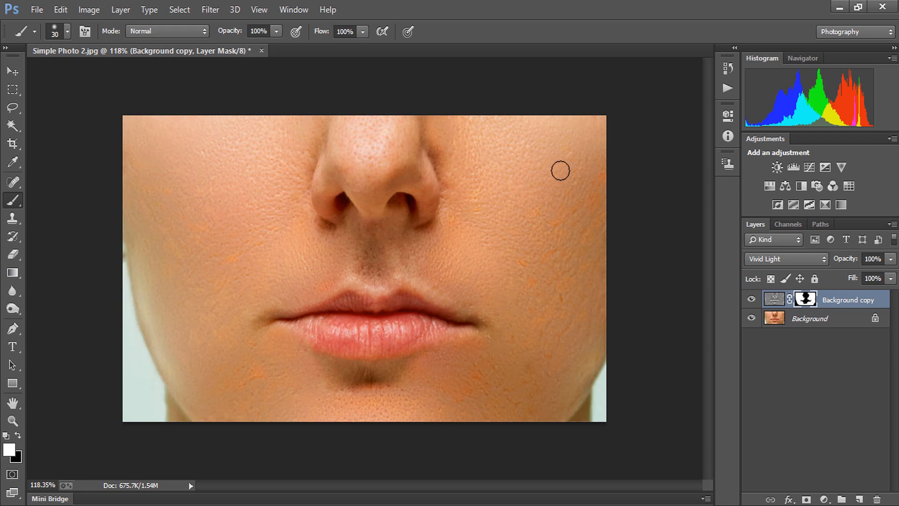
# Examine the smoothed skin on the cheeks and around the mouth at several magnifications
pyautogui.scroll(-1, 520, 284)
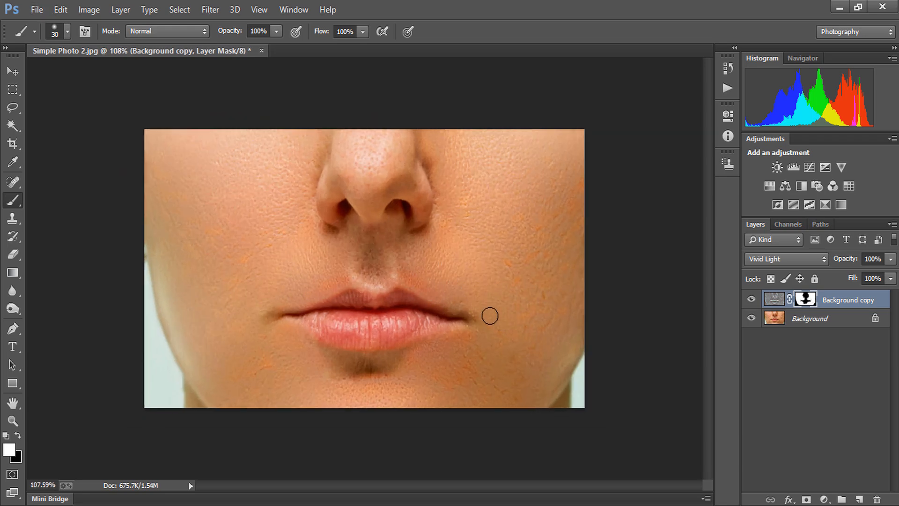
pyautogui.scroll(-2, 483, 309)
pyautogui.scroll(5, 461, 291)
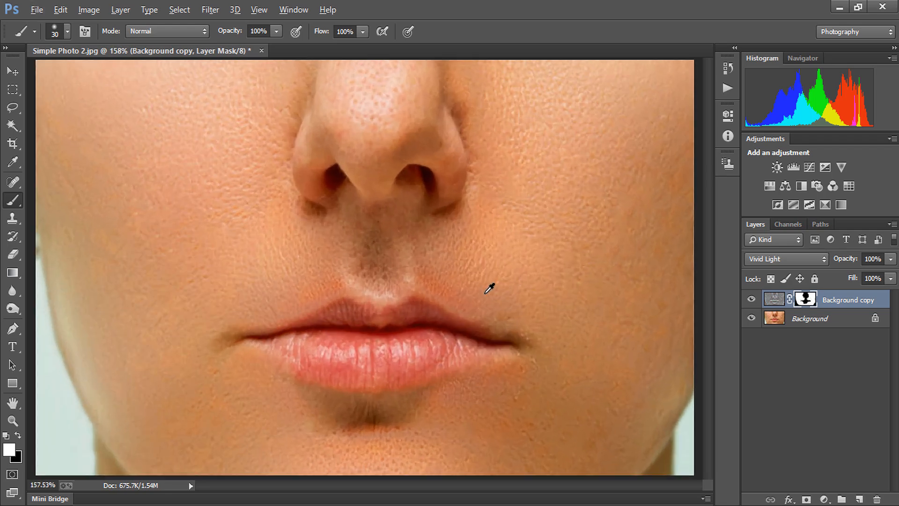
pyautogui.scroll(-2, 492, 288)
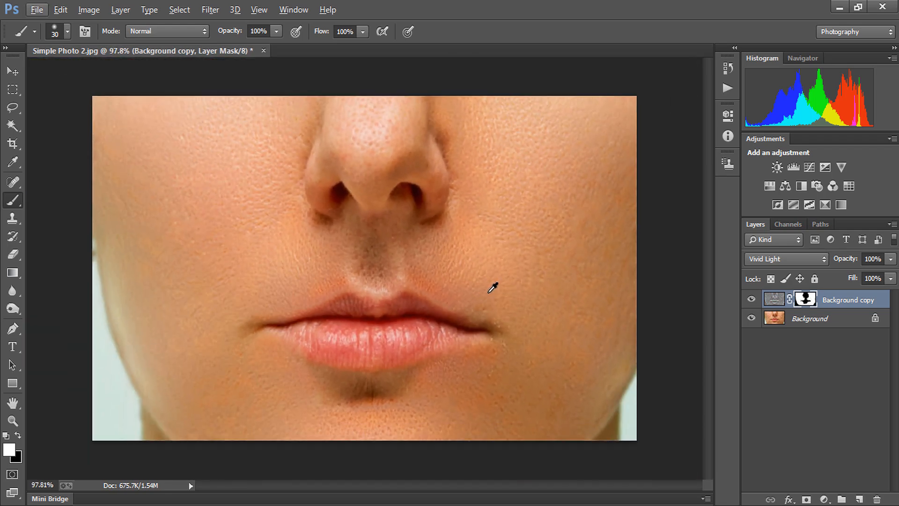
pyautogui.scroll(-2, 493, 286)
pyautogui.scroll(2, 492, 286)
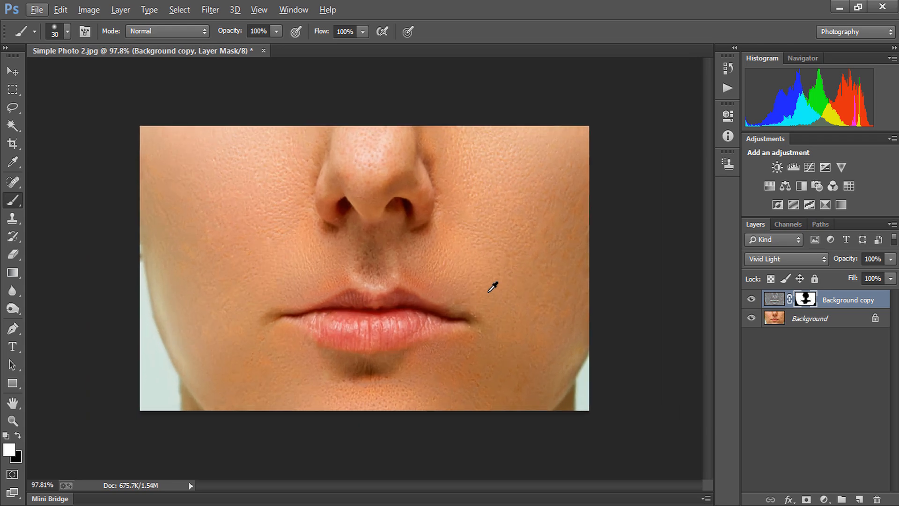
pyautogui.scroll(-2, 493, 286)
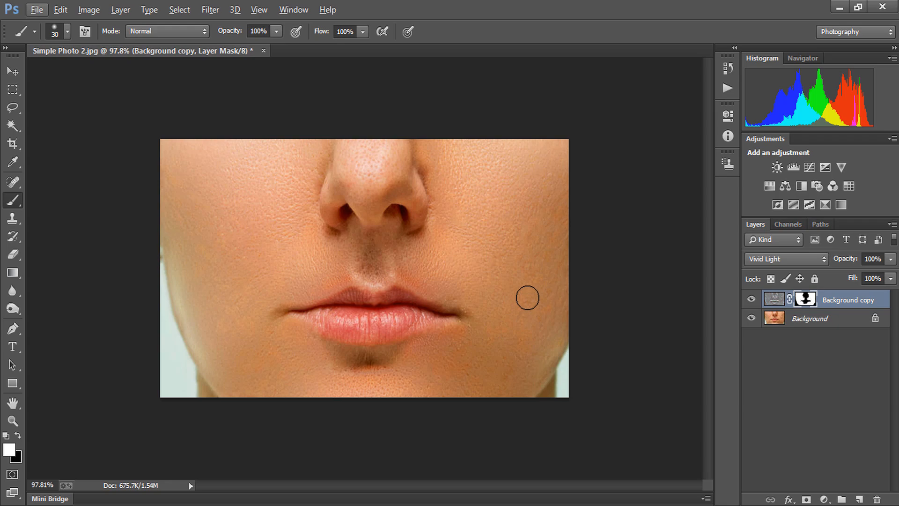
pyautogui.scroll(2, 523, 304)
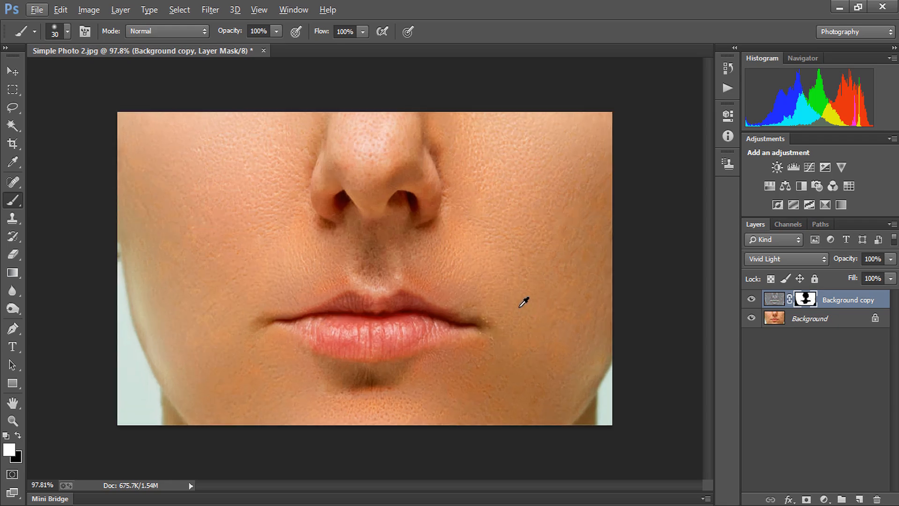